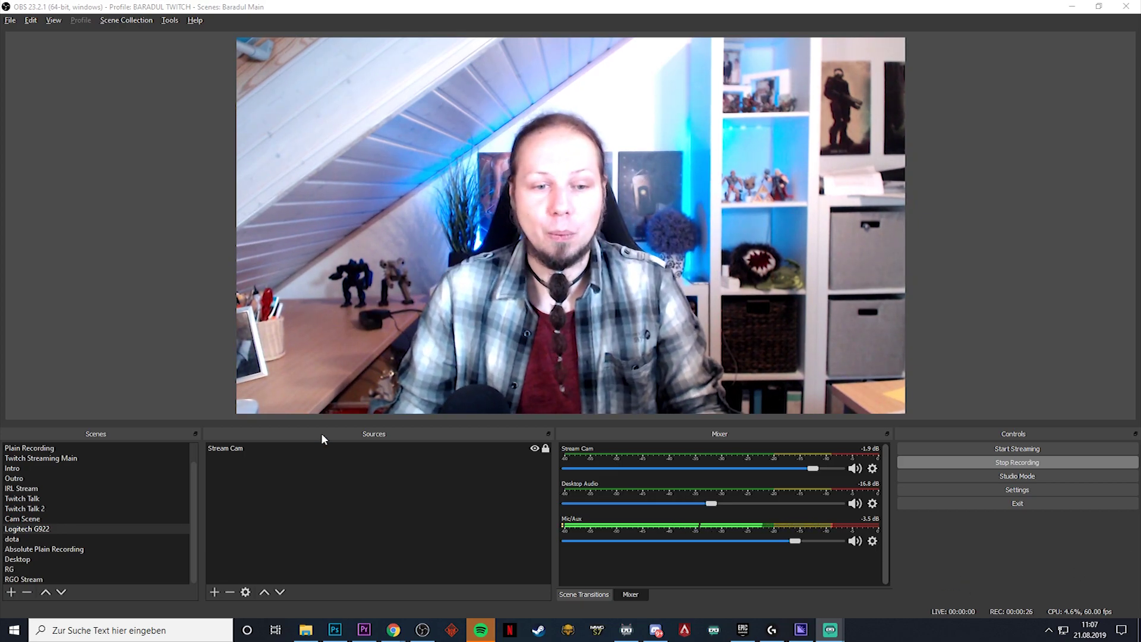
Step: Open the Stream Cam source's video configuration and turn off automatic Belichtung (exposure) in the camera controls
{"action": "left_click", "coordinate": [308, 448]}
{"action": "right_click", "coordinate": [308, 448]}
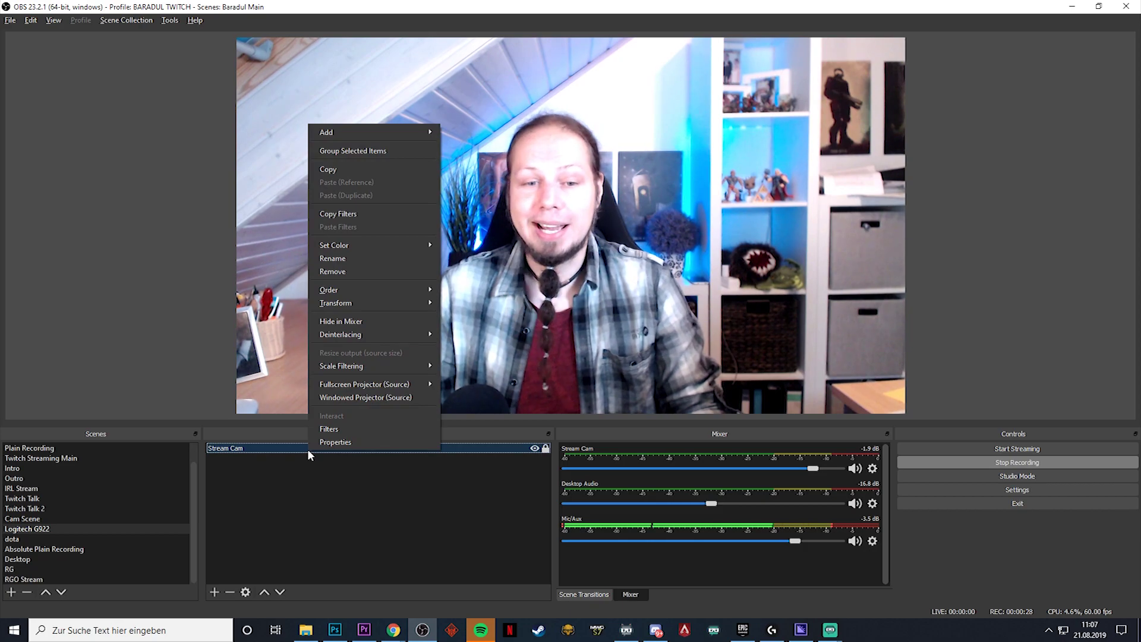
{"action": "left_click", "coordinate": [337, 444]}
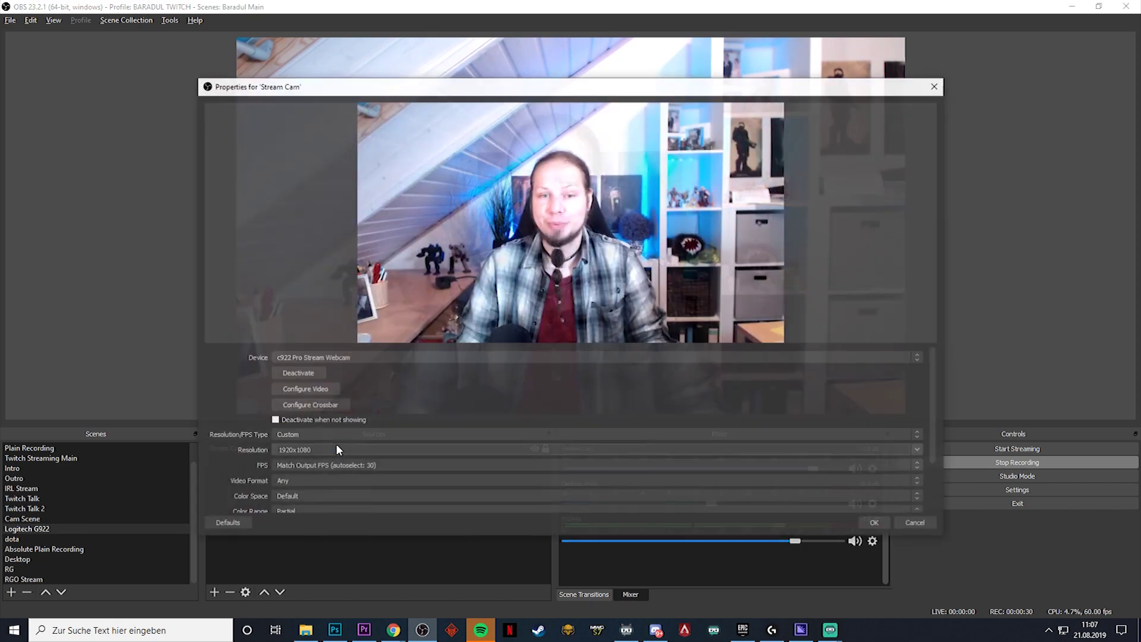
{"action": "left_click", "coordinate": [325, 390]}
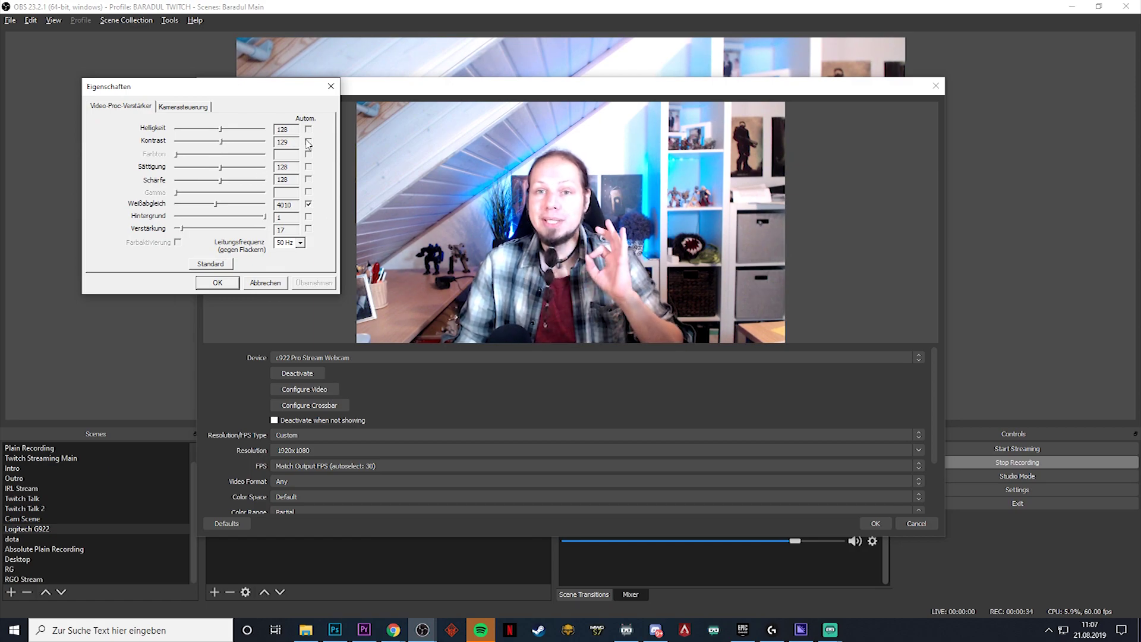
{"action": "left_click", "coordinate": [191, 110]}
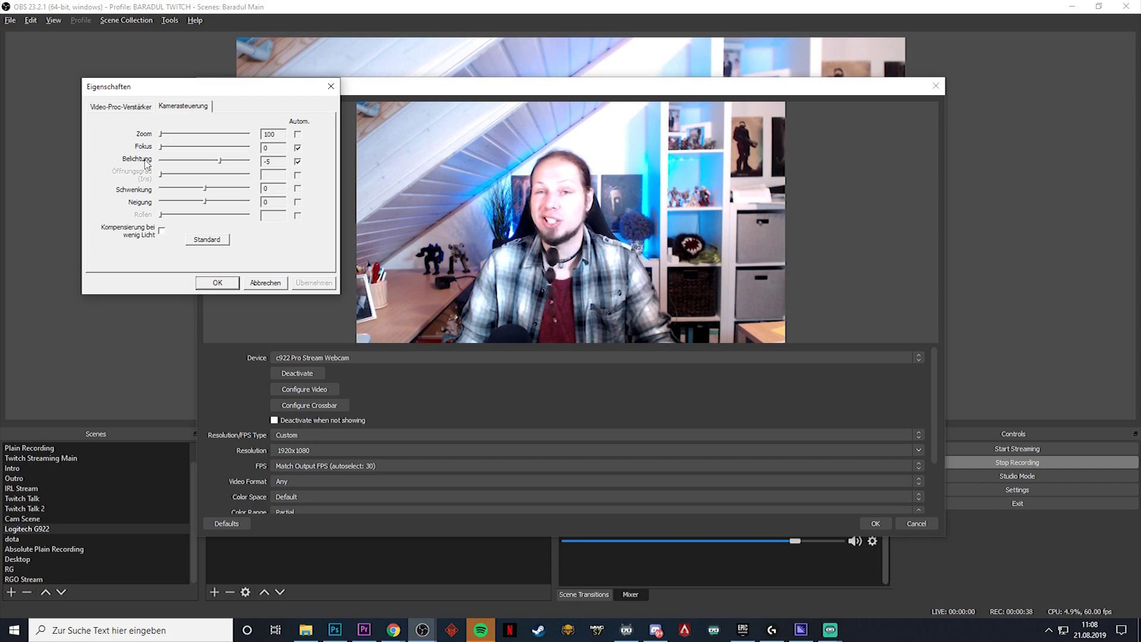
{"action": "left_click", "coordinate": [298, 161]}
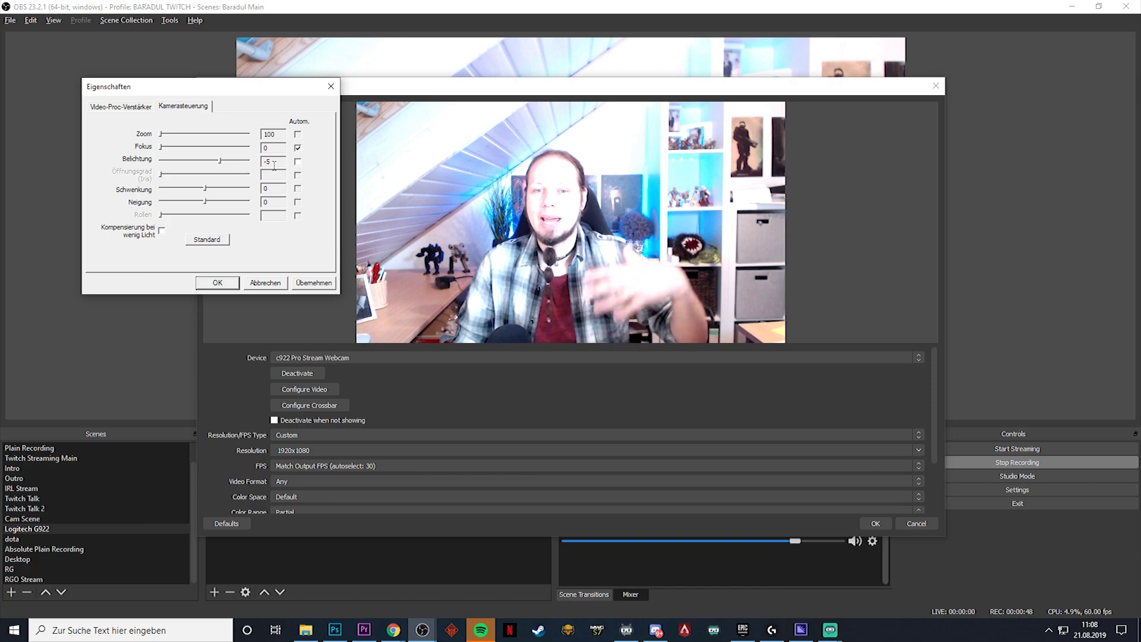
Step: Try different Verstärkung (gain) levels for the webcam, settle on 22, and confirm the camera and source properties
{"action": "left_click", "coordinate": [138, 108]}
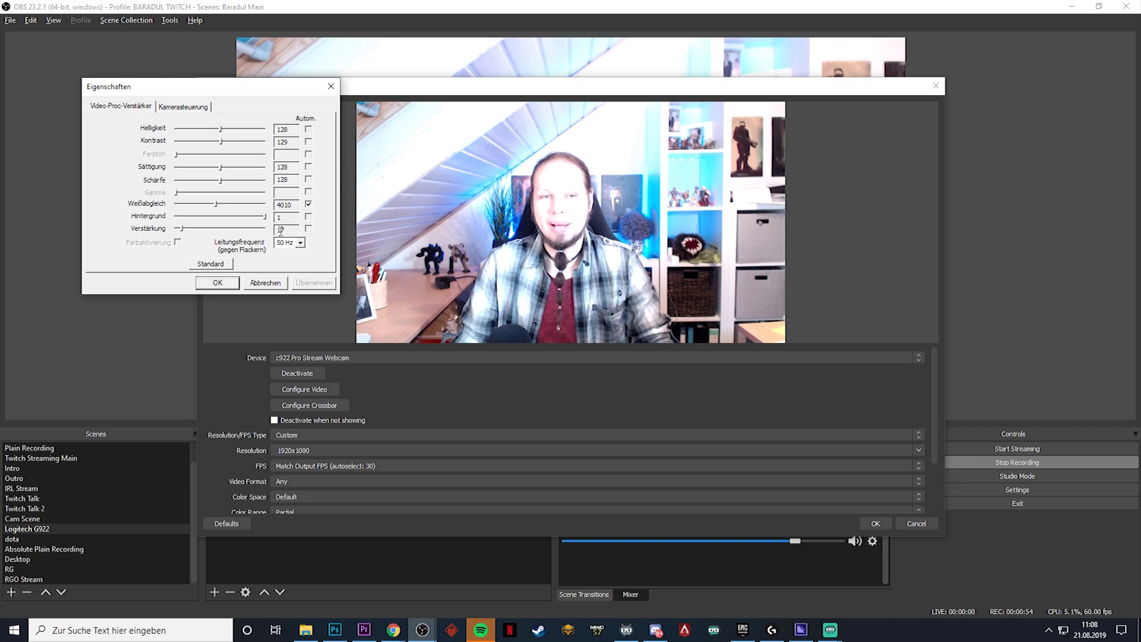
{"action": "left_click", "coordinate": [182, 230]}
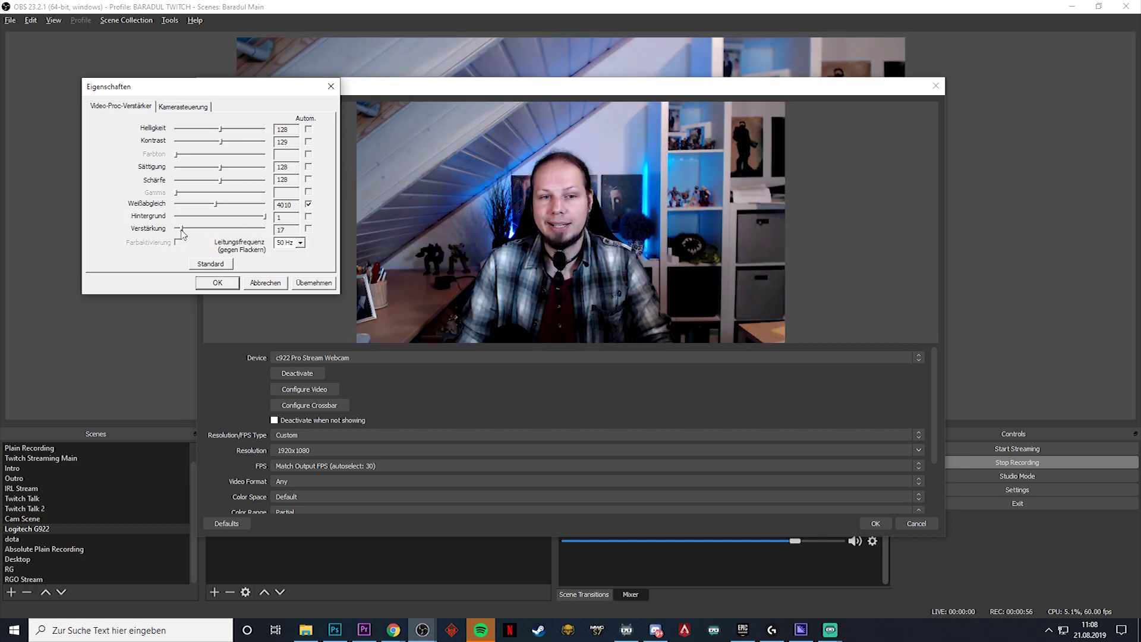
{"action": "left_click_drag", "start_coordinate": [182, 233], "coordinate": [213, 234]}
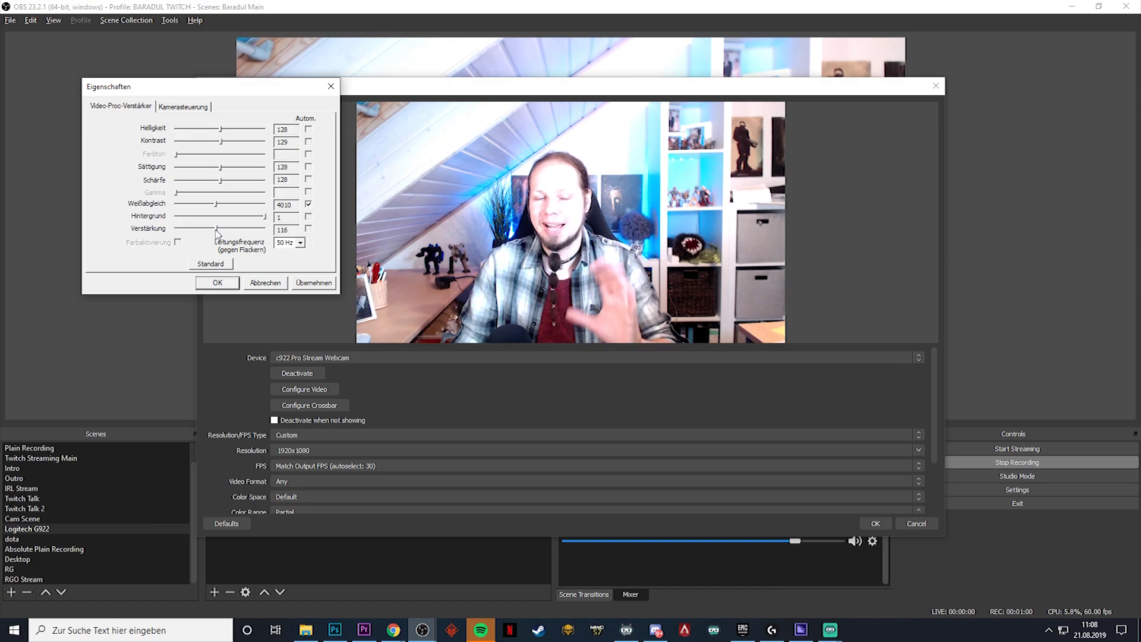
{"action": "left_click_drag", "start_coordinate": [216, 233], "coordinate": [184, 231]}
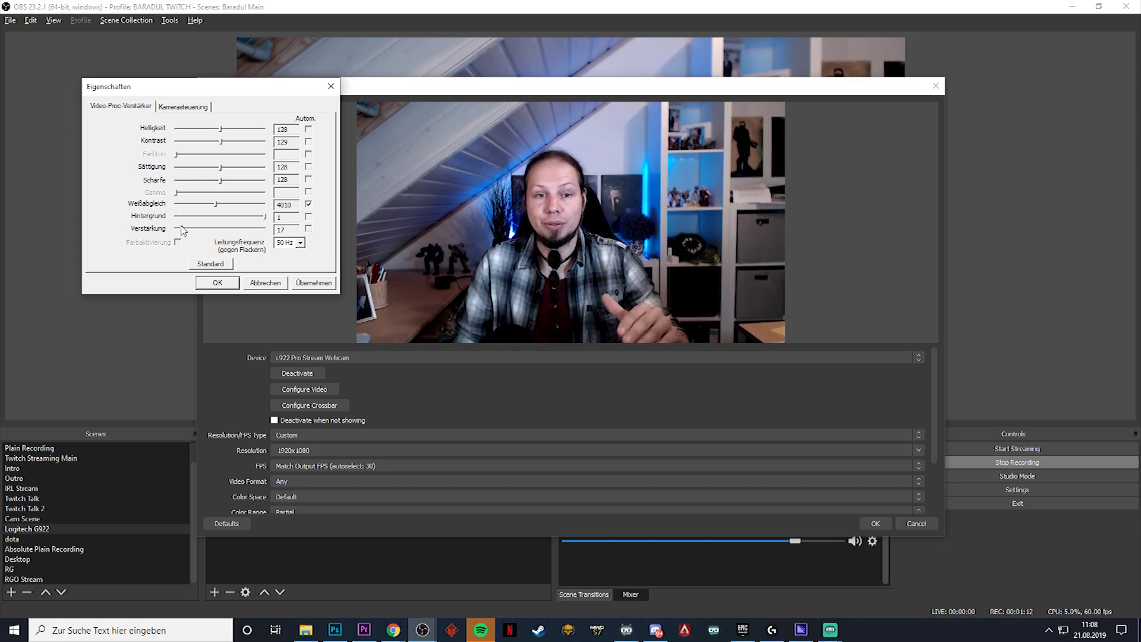
{"action": "left_click_drag", "start_coordinate": [183, 231], "coordinate": [162, 237]}
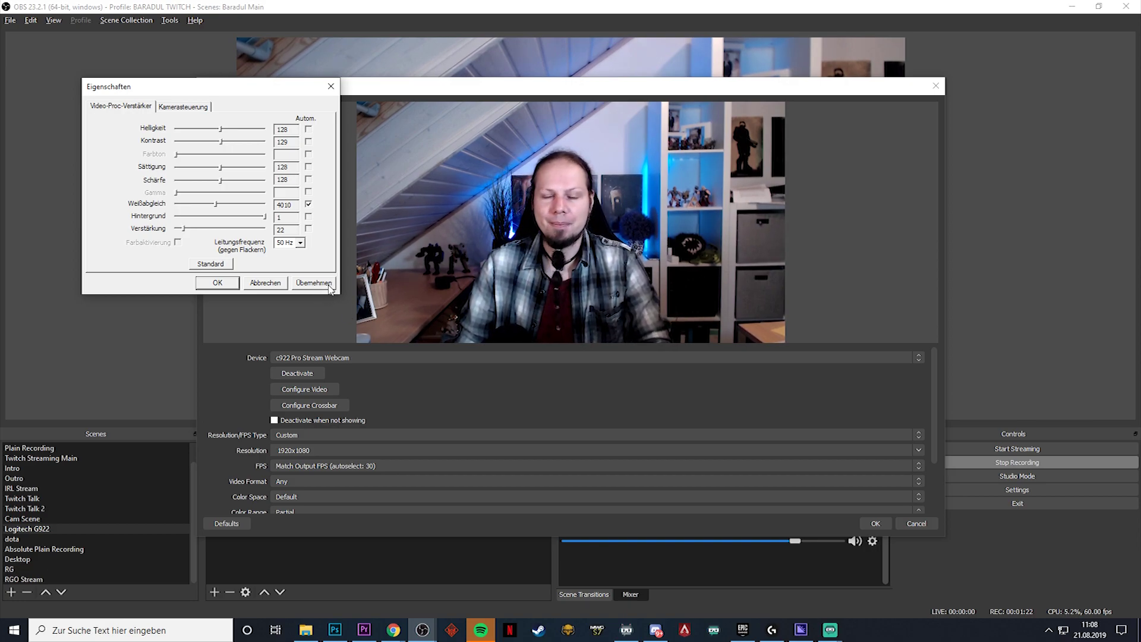
{"action": "left_click", "coordinate": [229, 288]}
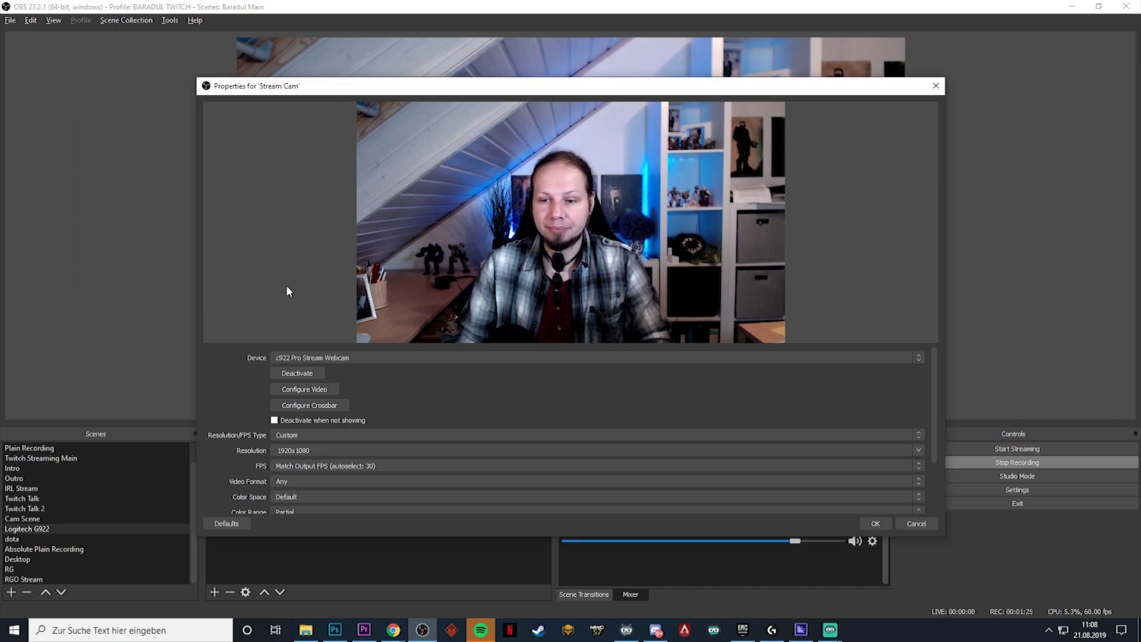
{"action": "left_click", "coordinate": [877, 525]}
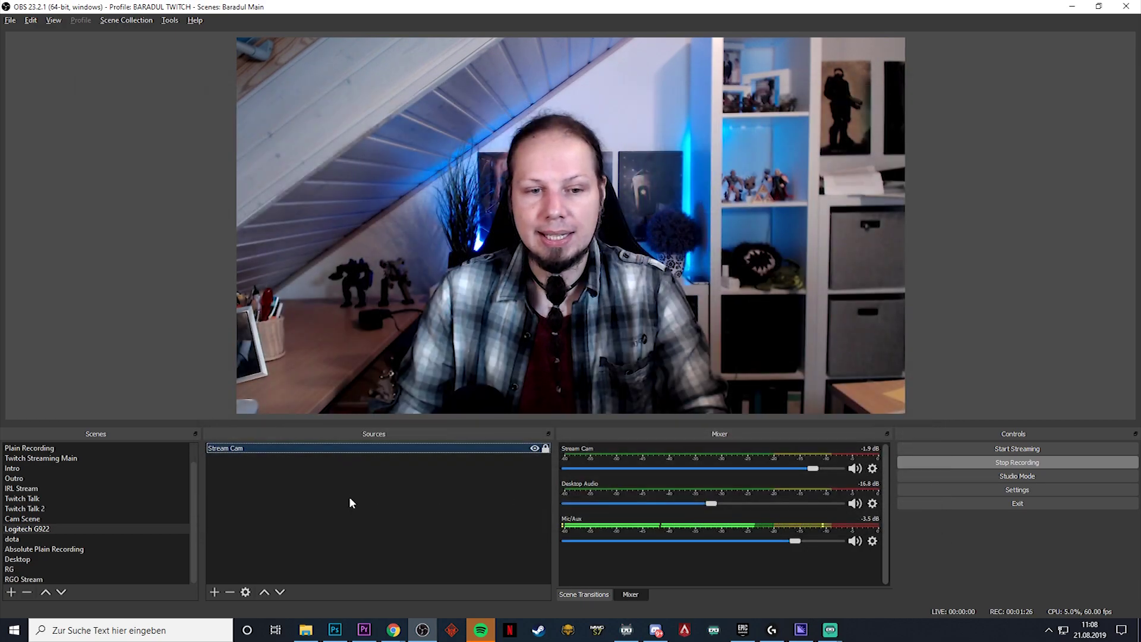
Step: Add an Apply LUT effect filter with its default name to the Stream Cam source
{"action": "right_click", "coordinate": [315, 448]}
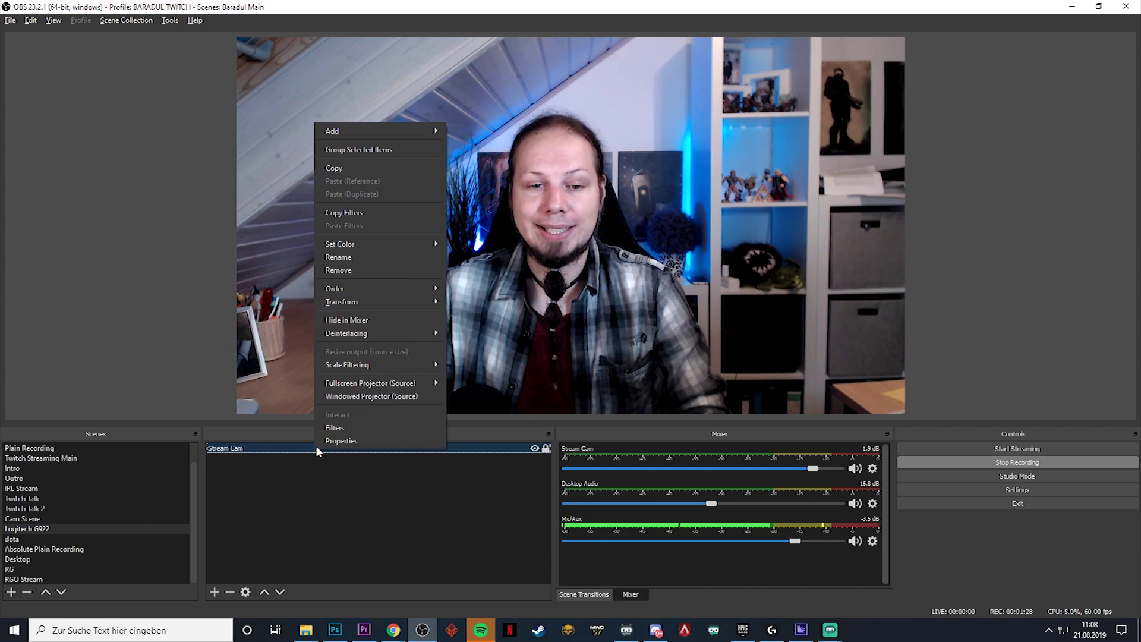
{"action": "left_click", "coordinate": [345, 426]}
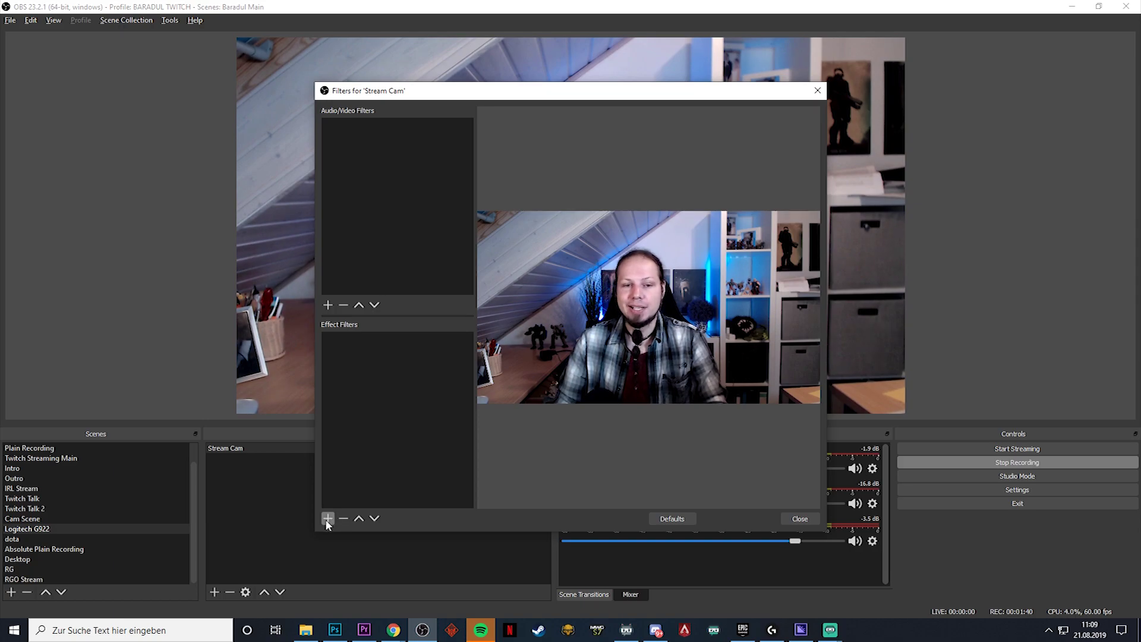
{"action": "left_click", "coordinate": [327, 519]}
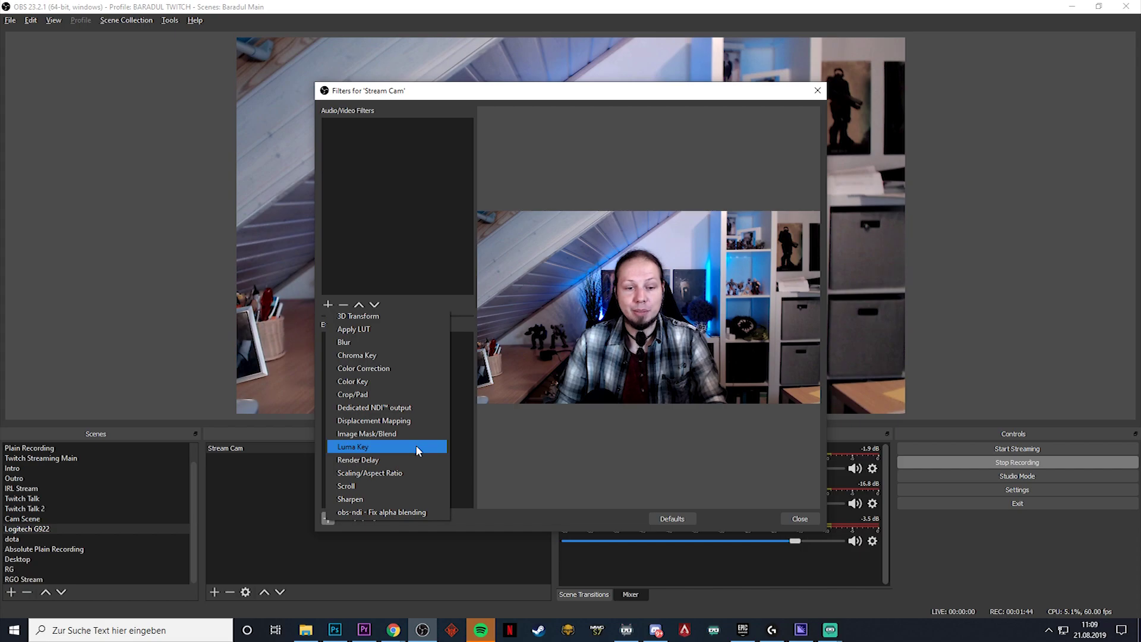
{"action": "left_click", "coordinate": [380, 330]}
{"action": "left_click", "coordinate": [543, 332]}
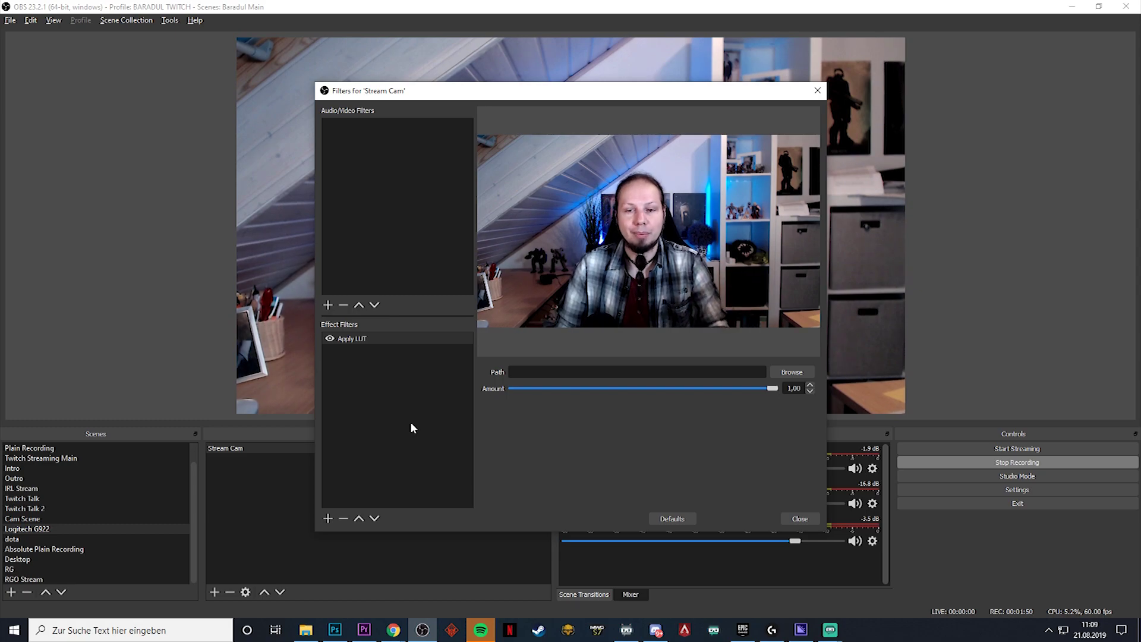
Step: Load the supplied posterize LUT image into the Apply LUT filter
{"action": "left_click", "coordinate": [792, 371]}
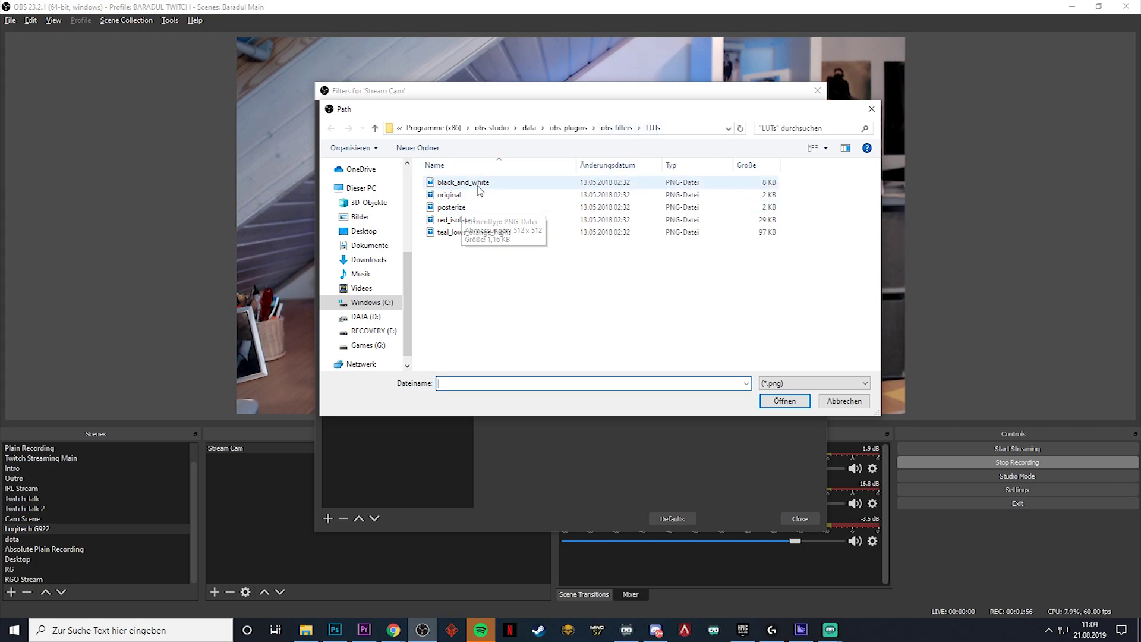
{"action": "double_click", "coordinate": [447, 207]}
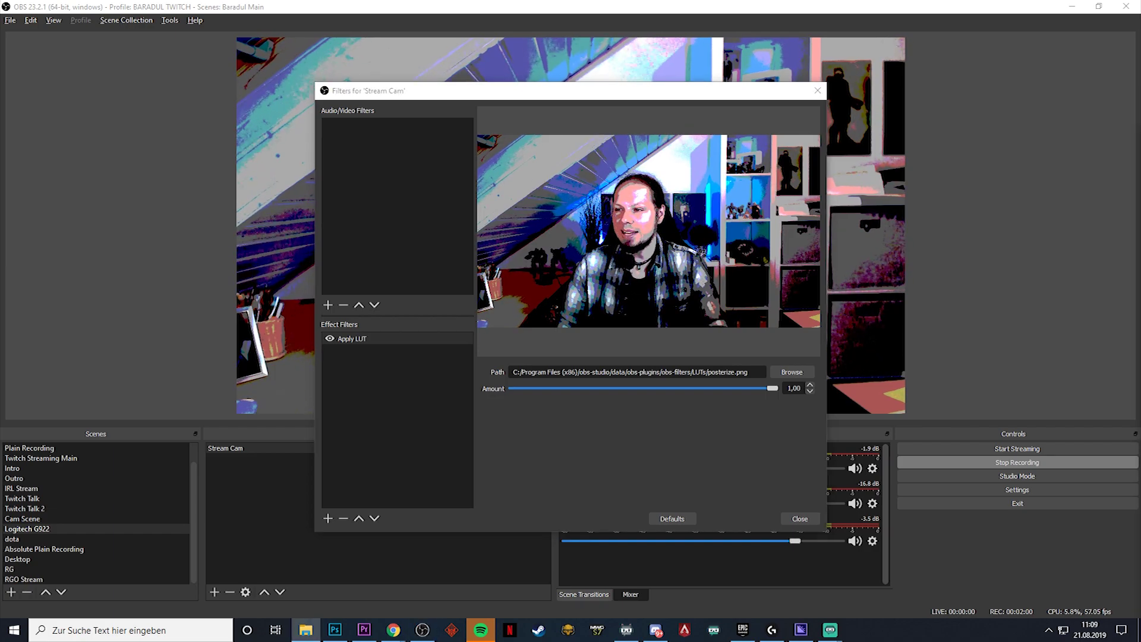
{"action": "left_click", "coordinate": [366, 338]}
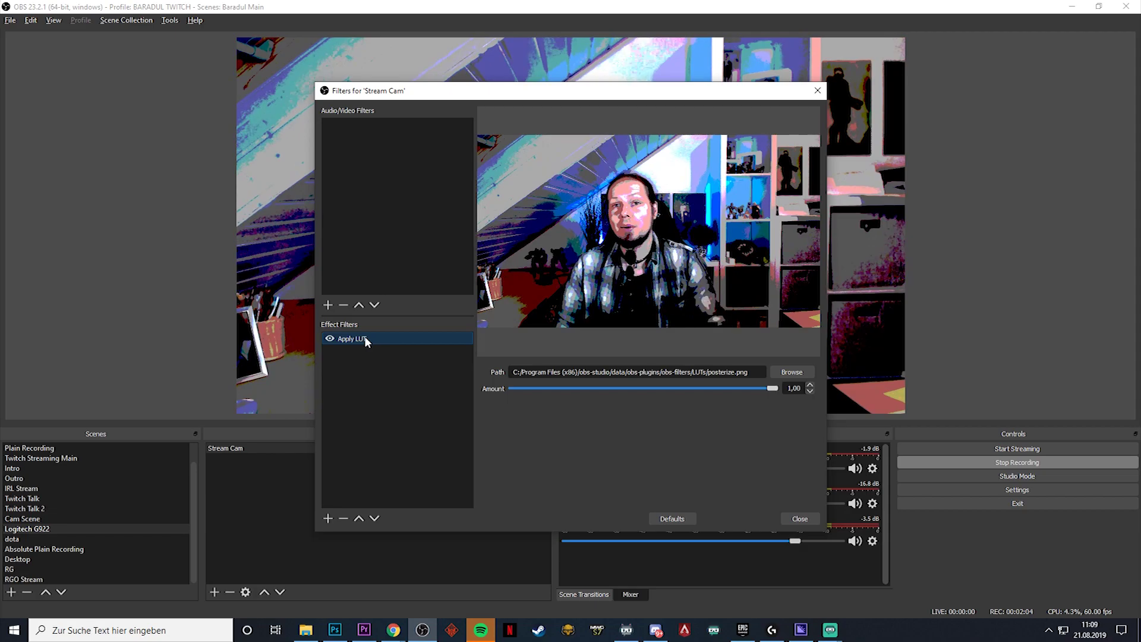
{"action": "right_click", "coordinate": [371, 340]}
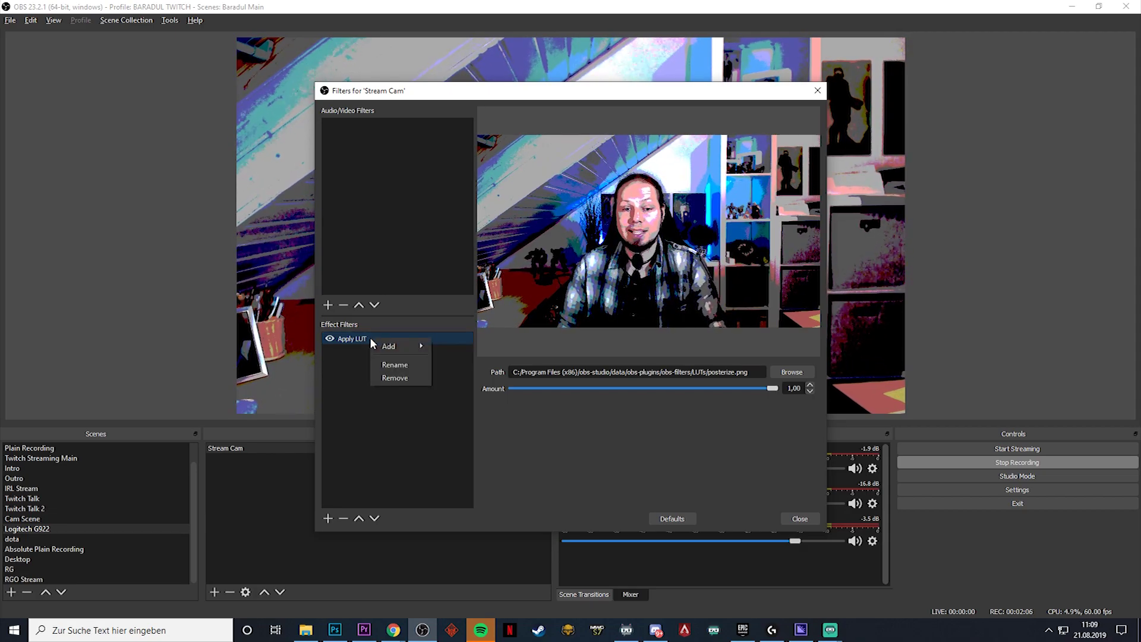
{"action": "left_click", "coordinate": [372, 393]}
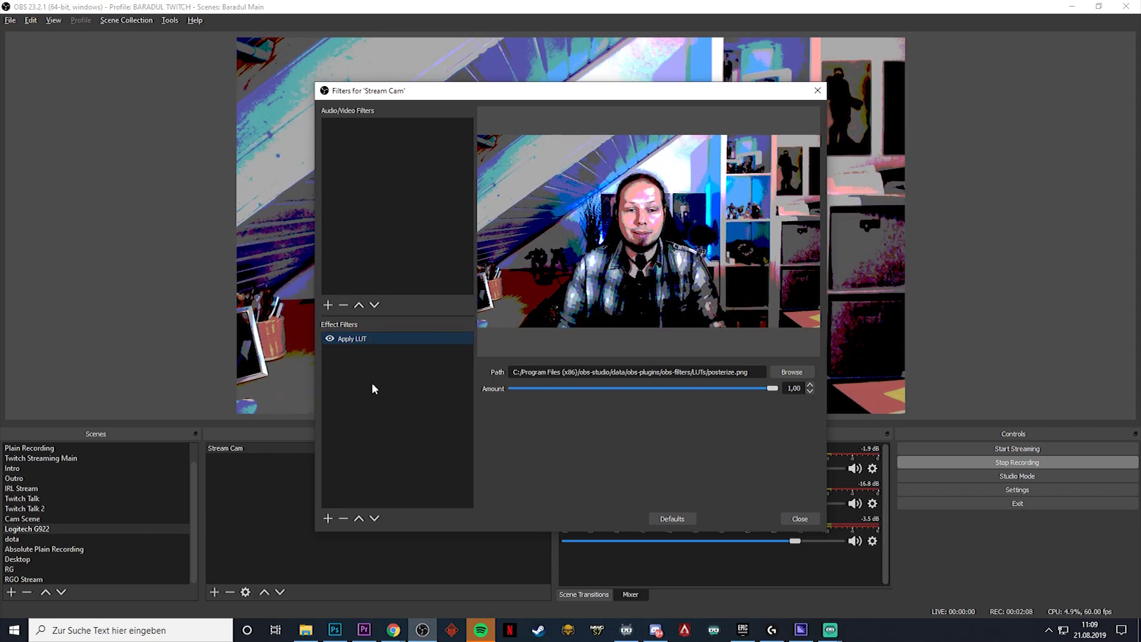
Step: Load condor.png from D:\Recordings\GC 4\LUTS into the Apply LUT filter and set its amount to 0,55
{"action": "left_click", "coordinate": [792, 372]}
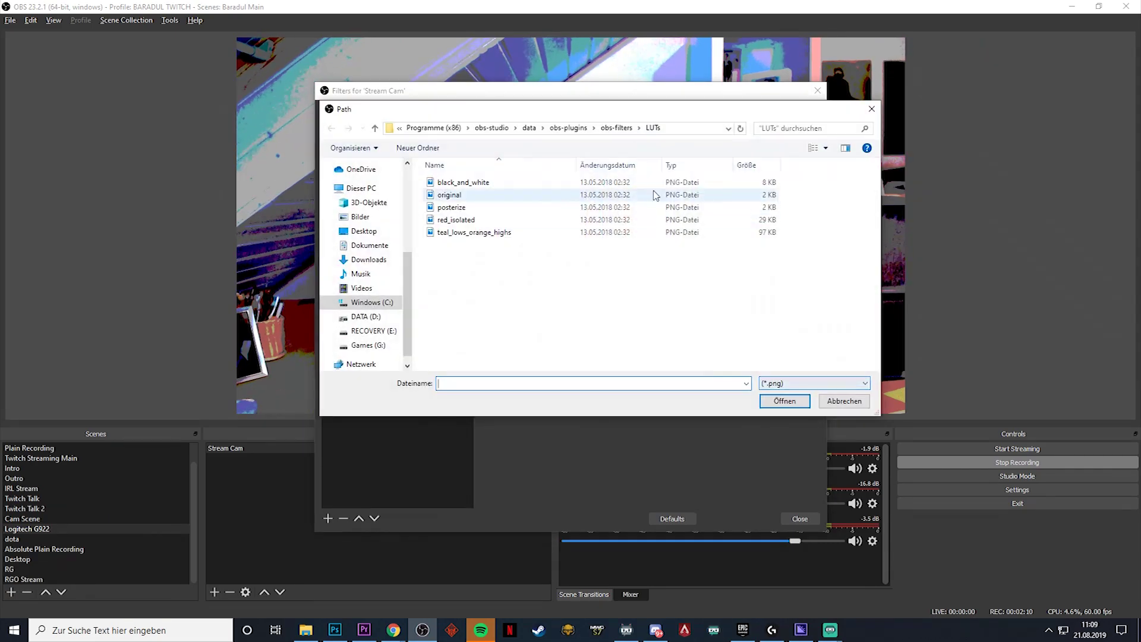
{"action": "left_click", "coordinate": [697, 128]}
{"action": "type", "text": "D:\\Recordings\\GC 4\\LUTS"}
{"action": "key", "text": "Return"}
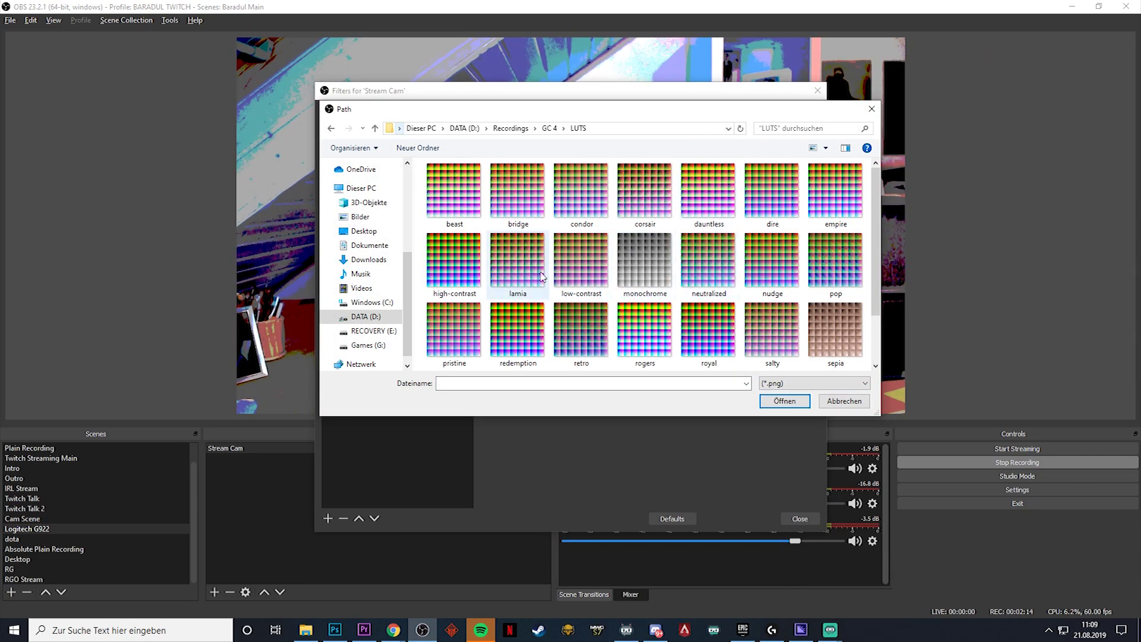
{"action": "double_click", "coordinate": [585, 205]}
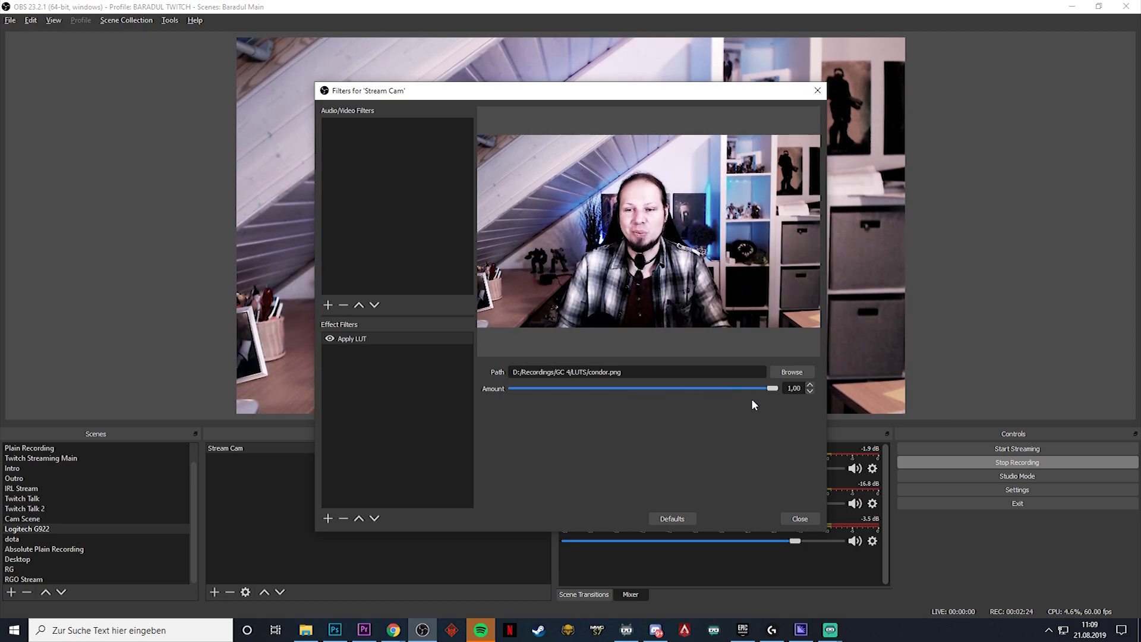
{"action": "left_click_drag", "start_coordinate": [775, 390], "coordinate": [661, 390]}
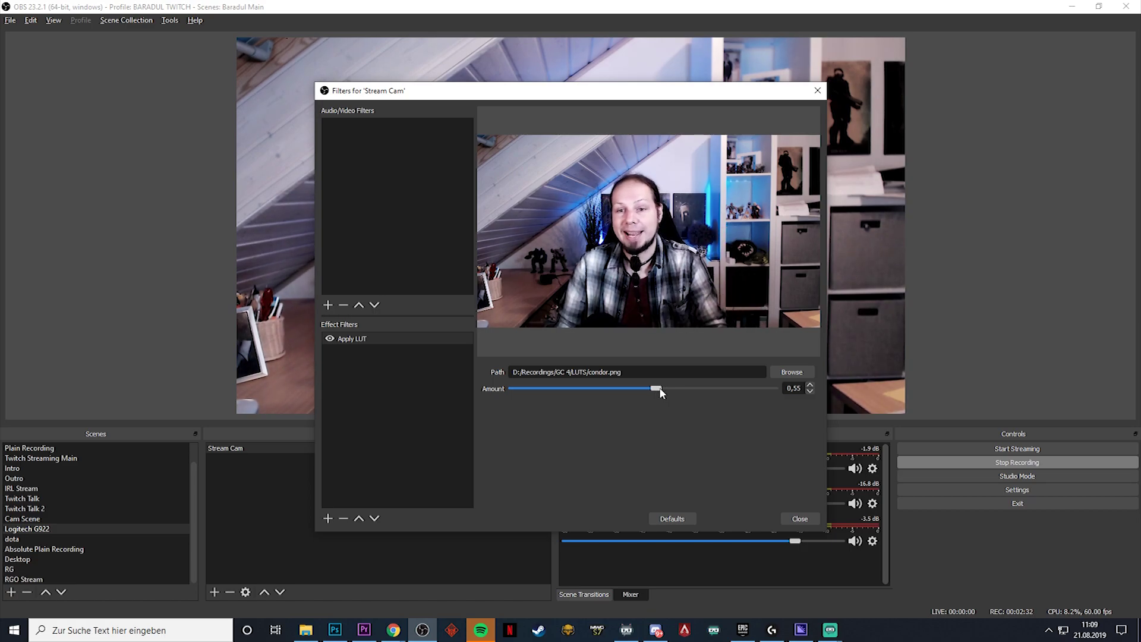
Step: Load high-contrast.png from D:\Recordings\GC 4\LUTS into the Apply LUT filter, set its amount to 0,52, and close the filters
{"action": "left_click", "coordinate": [795, 373]}
{"action": "left_click", "coordinate": [702, 127]}
{"action": "type", "text": "D:\\Recordings\\GC 4\\LUTS"}
{"action": "key", "text": "Return"}
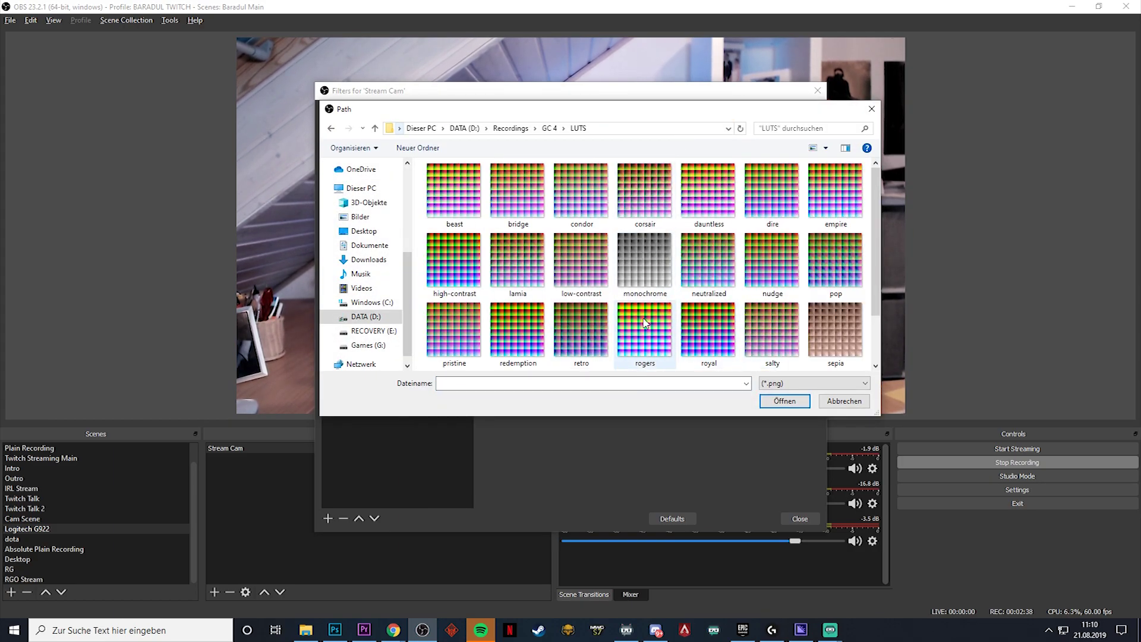
{"action": "double_click", "coordinate": [454, 260]}
{"action": "left_click_drag", "start_coordinate": [662, 385], "coordinate": [469, 386]}
{"action": "left_click_drag", "start_coordinate": [616, 387], "coordinate": [648, 388]}
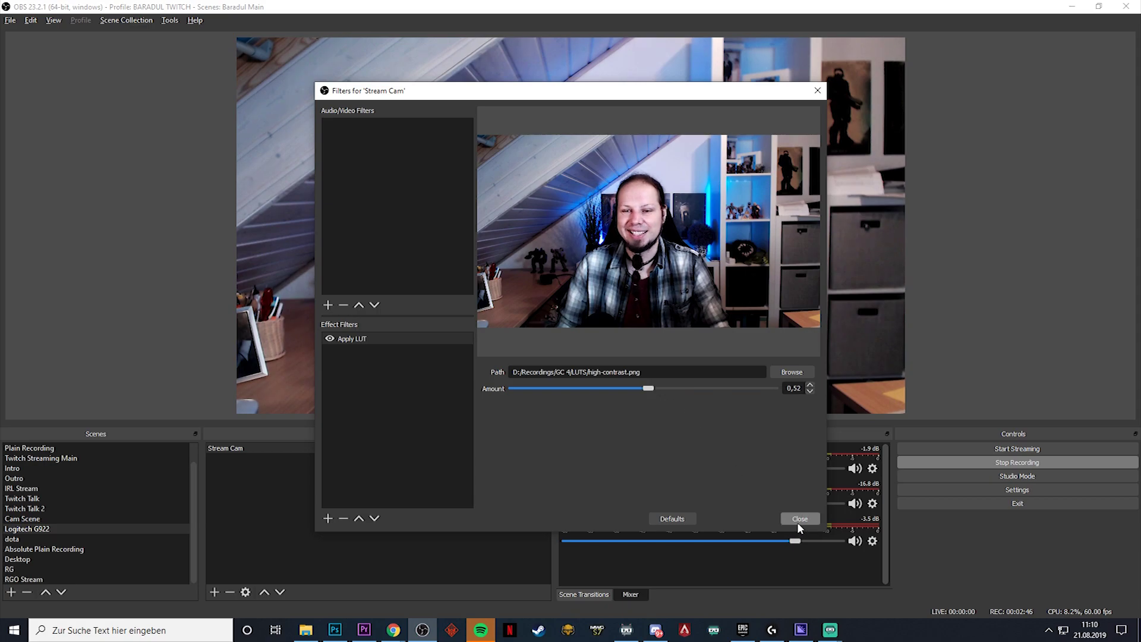
{"action": "left_click", "coordinate": [800, 519]}
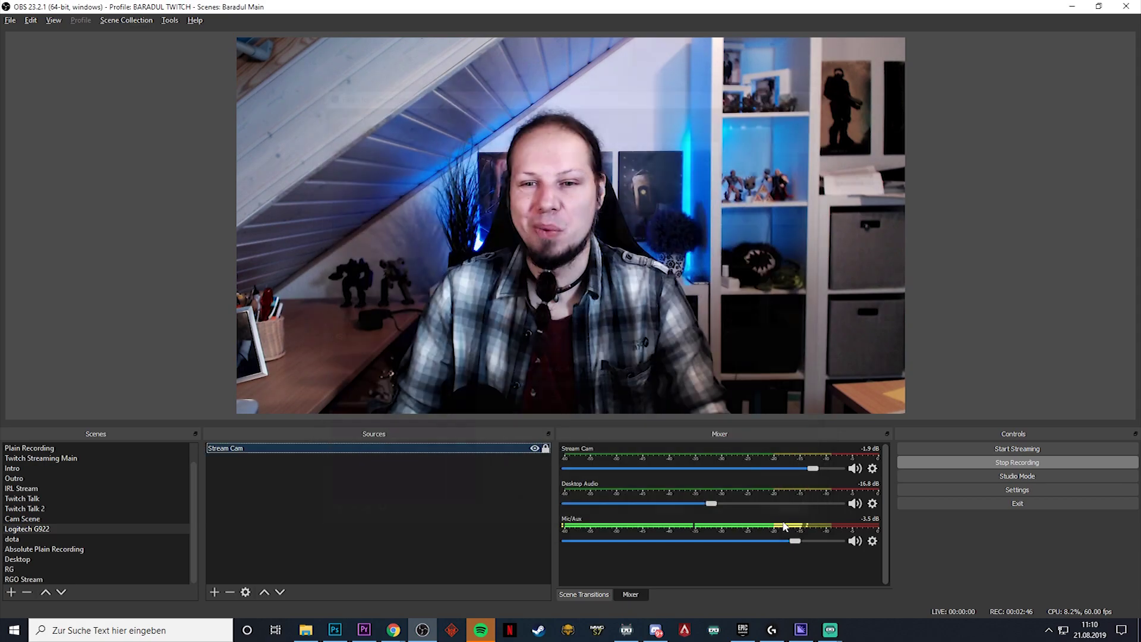
Step: Set the high-contrast LUT's amount to 0,36 and add a second Apply LUT filter named "Lut 2" to Stream Cam
{"action": "right_click", "coordinate": [446, 448]}
{"action": "left_click", "coordinate": [498, 429]}
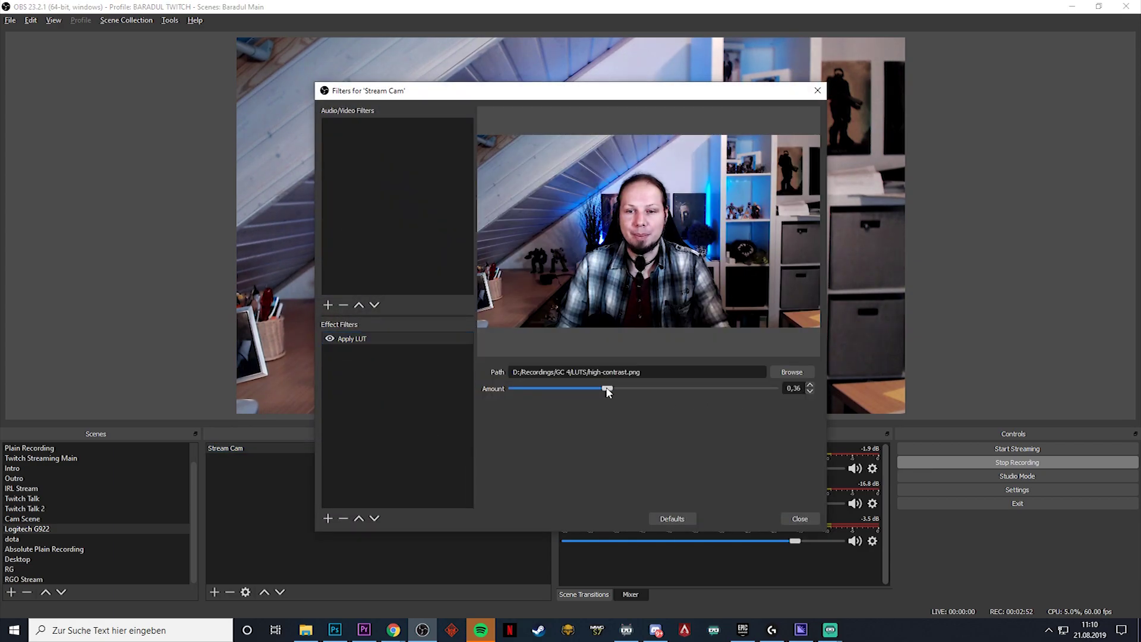
{"action": "left_click", "coordinate": [328, 519]}
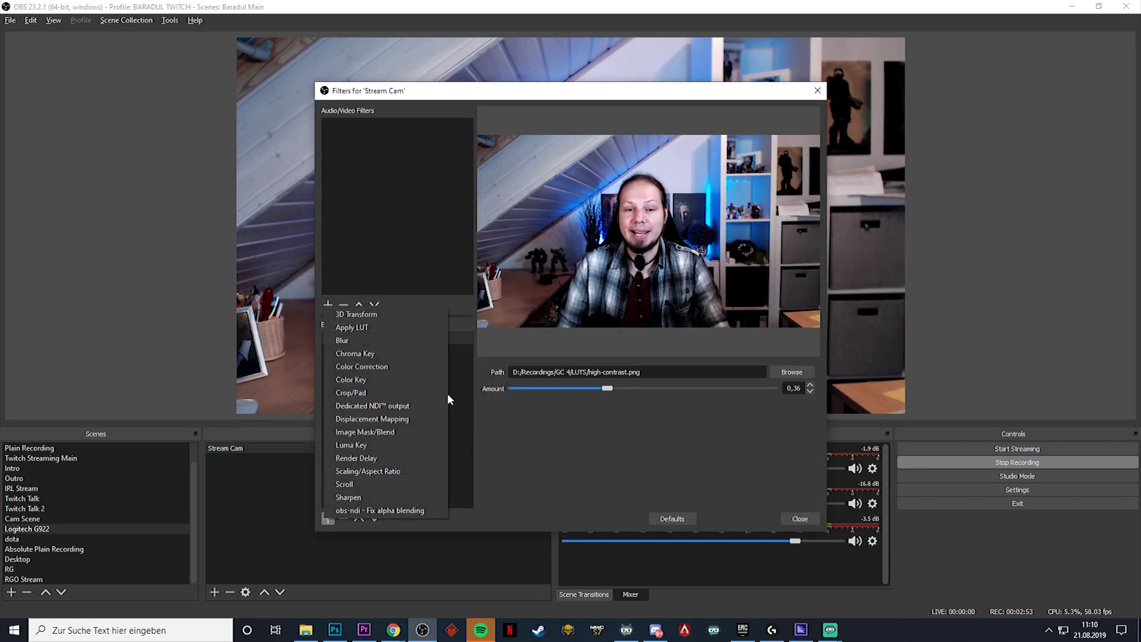
{"action": "left_click", "coordinate": [369, 327]}
{"action": "left_click", "coordinate": [539, 333]}
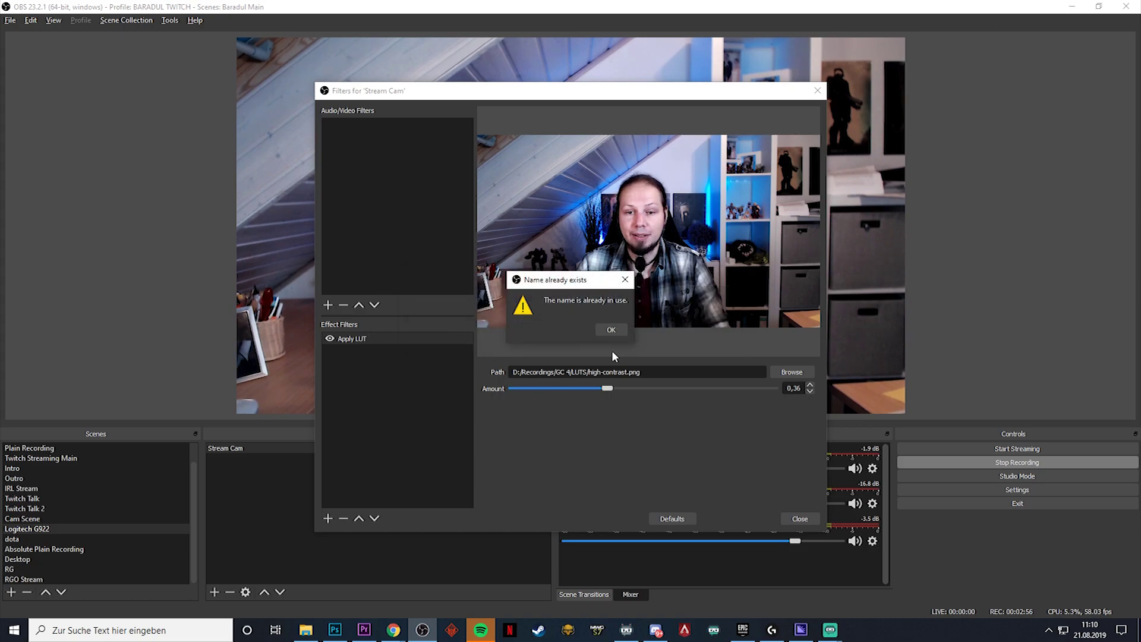
{"action": "left_click", "coordinate": [611, 328]}
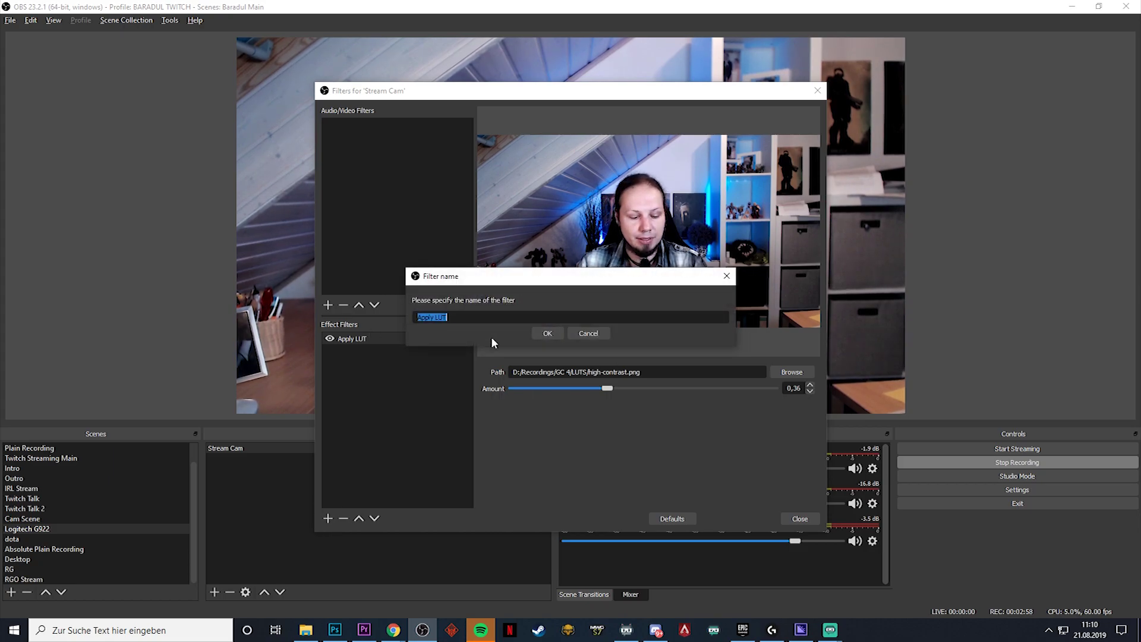
{"action": "type", "text": "Lut 2"}
{"action": "key", "text": "Return"}
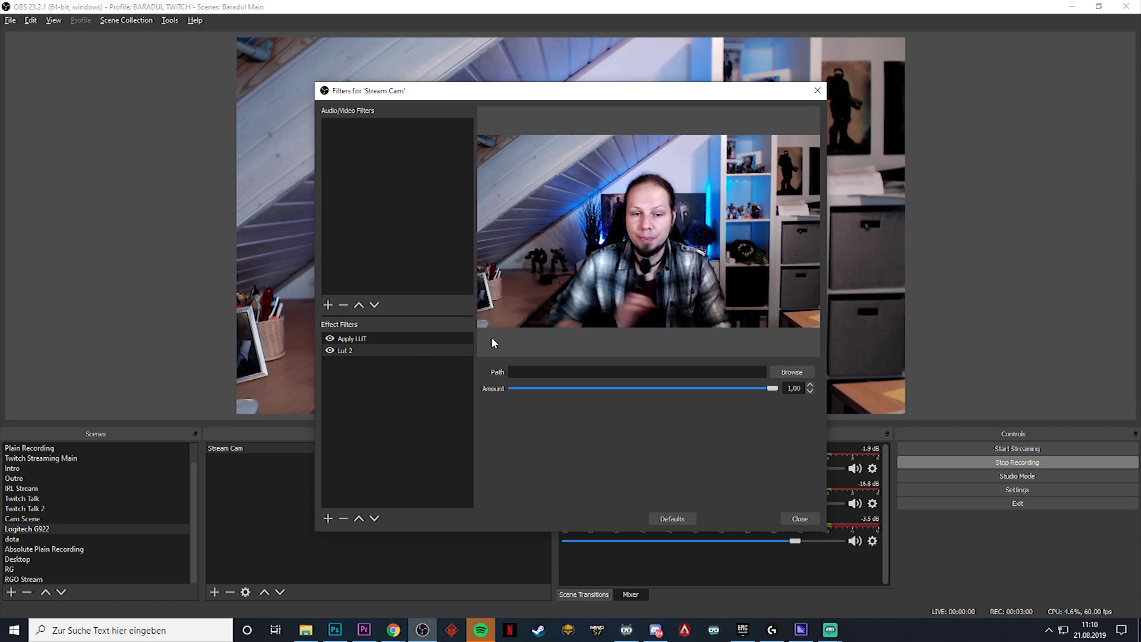
Step: Load wildwest.png from D:\Recordings\GC 4\LUTS into Lut 2, set its amount to 0,27, and close the filters
{"action": "left_click", "coordinate": [787, 372]}
{"action": "left_click", "coordinate": [696, 128]}
{"action": "type", "text": "D:\\Recordings\\GC 4\\LUTS"}
{"action": "key", "text": "Return"}
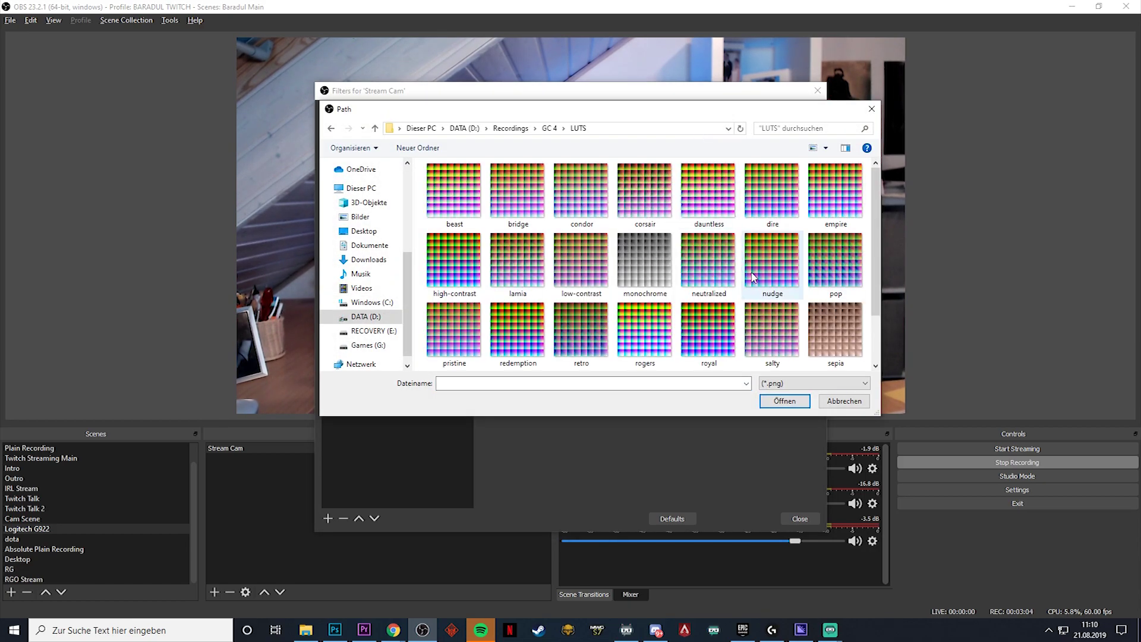
{"action": "scroll", "coordinate": [752, 275], "scroll_direction": "down", "scroll_amount": 1}
{"action": "double_click", "coordinate": [647, 331]}
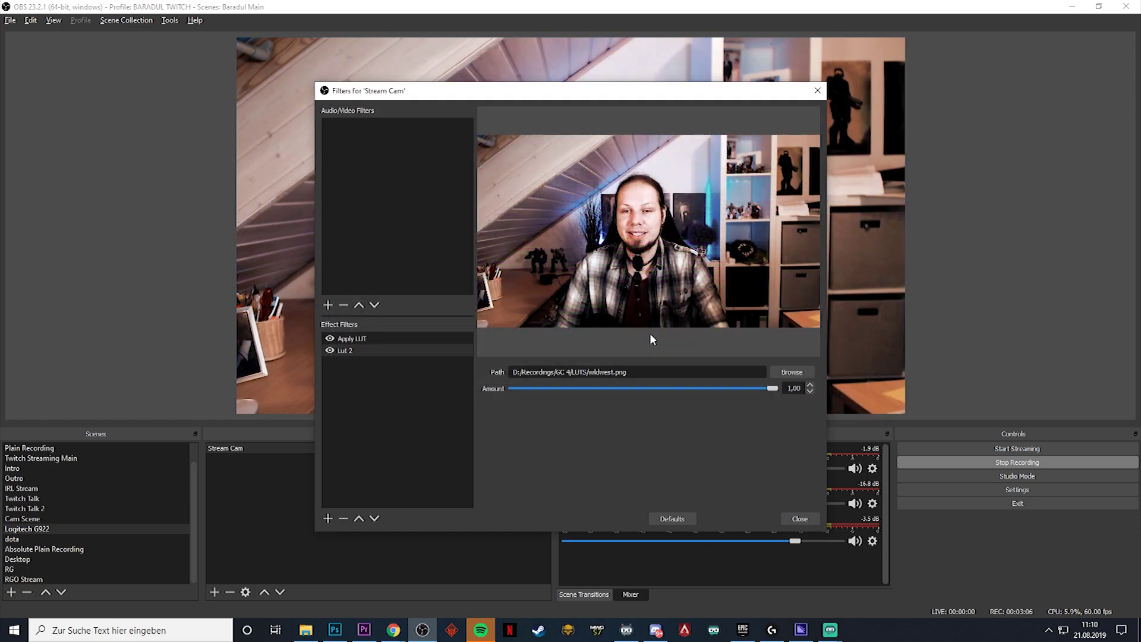
{"action": "left_click_drag", "start_coordinate": [758, 393], "coordinate": [612, 389]}
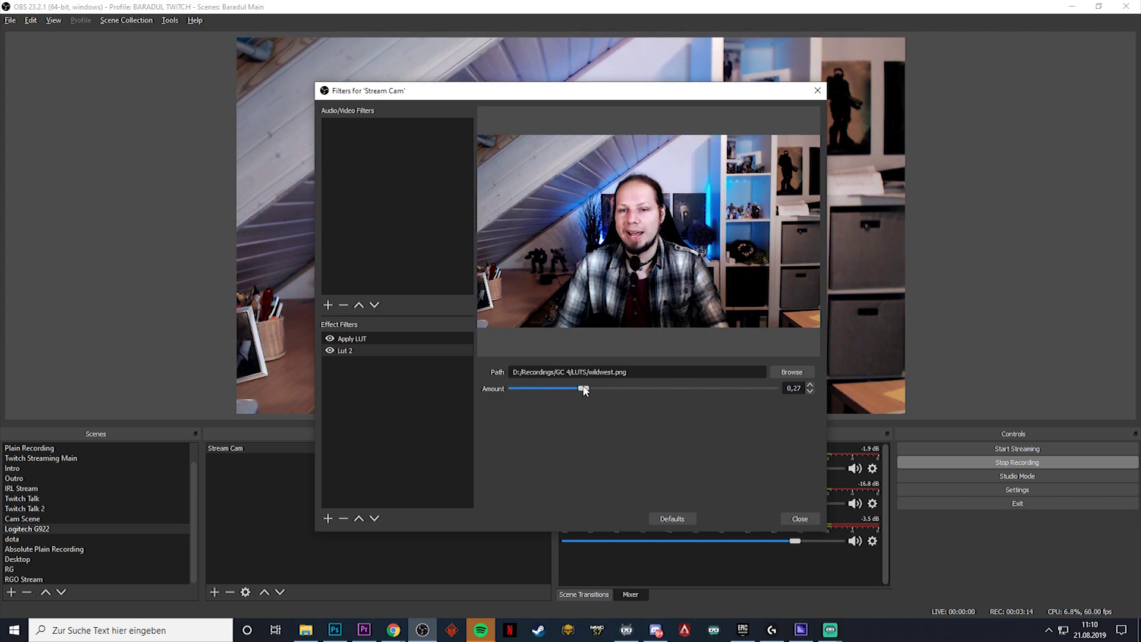
{"action": "left_click", "coordinate": [800, 519]}
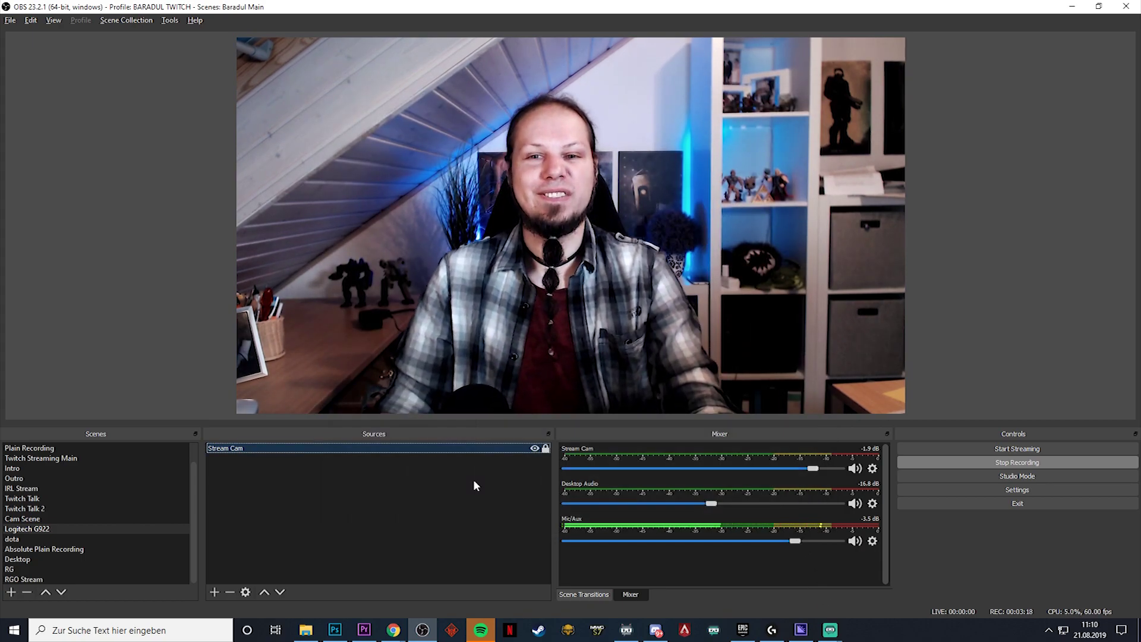